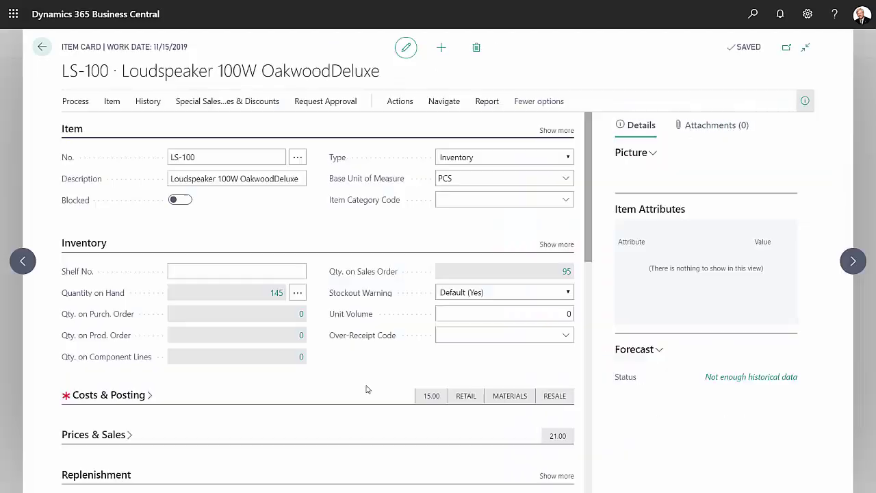
Step: Review the seven components in LS-100's assembly BOM and return to the item card
{"action": "scroll", "coordinate": [367, 388], "scroll_direction": "down", "scroll_amount": 3}
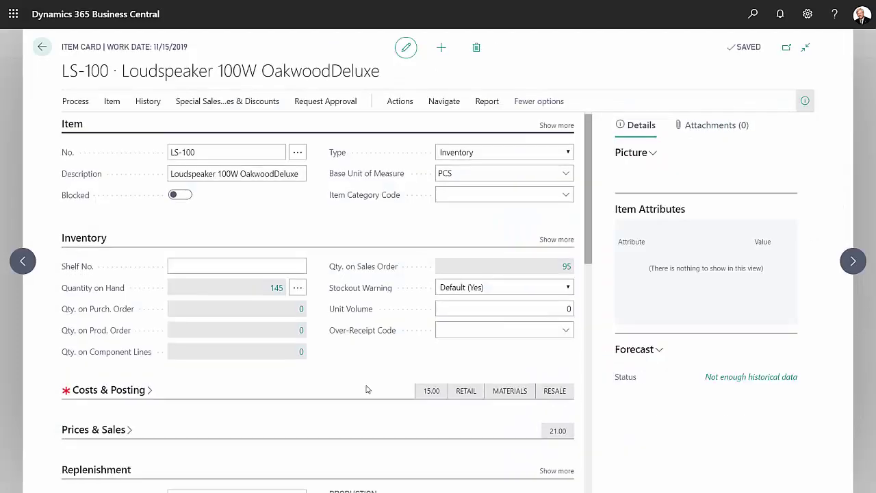
{"action": "scroll", "coordinate": [366, 388], "scroll_direction": "down", "scroll_amount": 2}
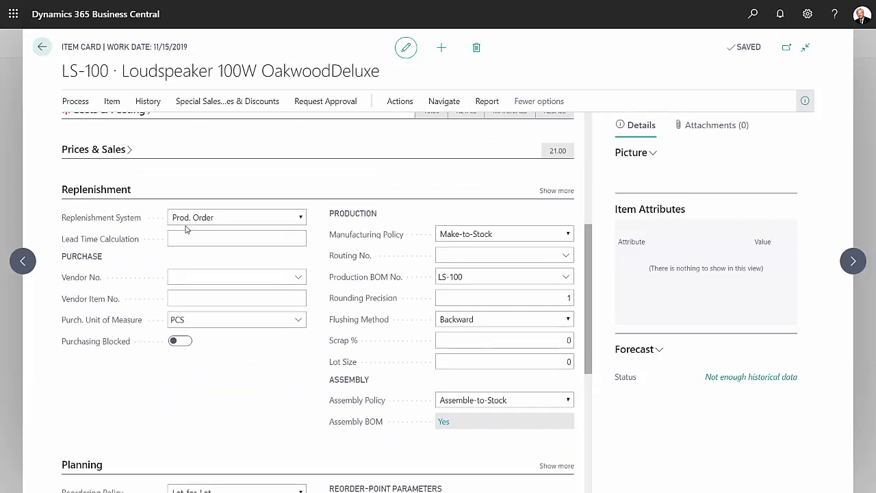
{"action": "left_click", "coordinate": [443, 422]}
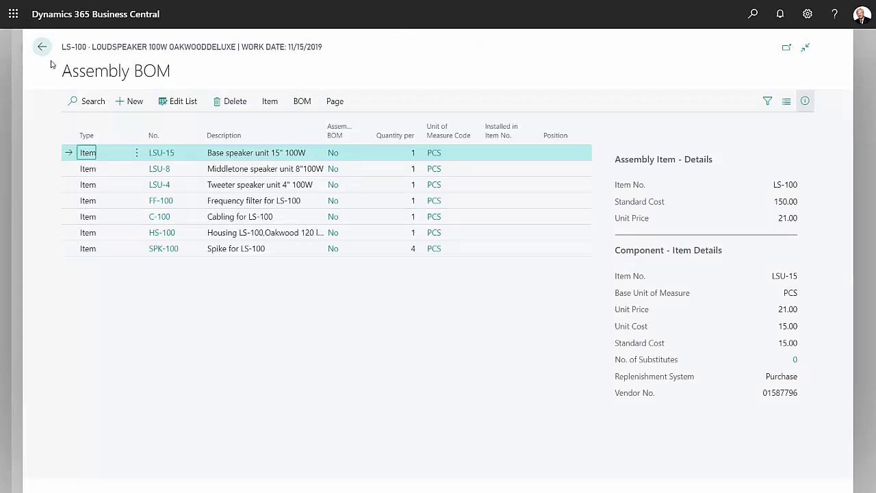
{"action": "left_click", "coordinate": [42, 47]}
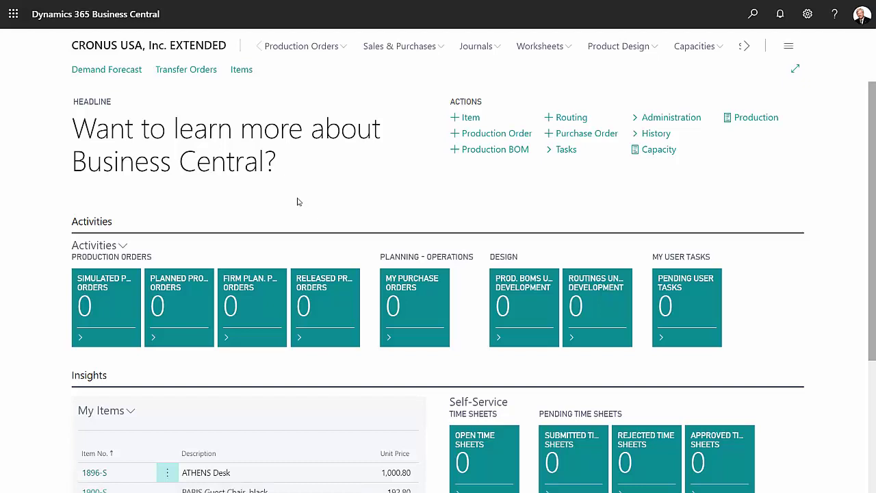
Step: Open the LS-100 demand forecast viewed by month with location filter MAIN
{"action": "left_click", "coordinate": [130, 70]}
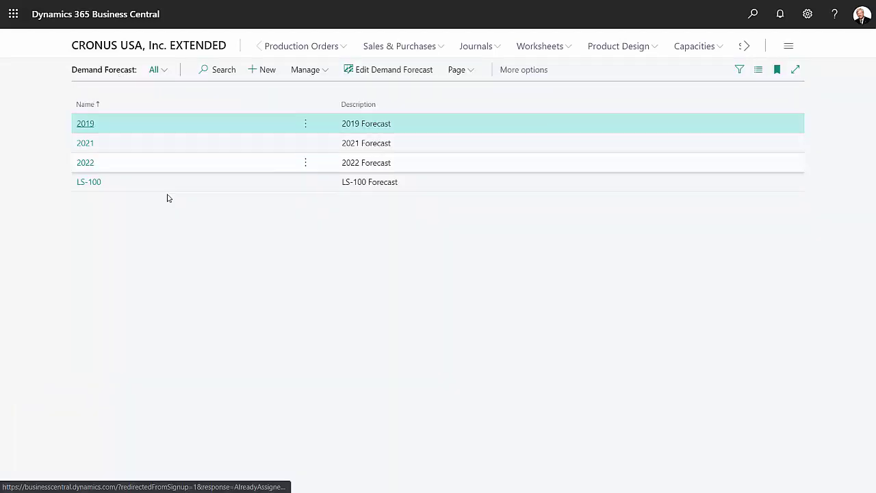
{"action": "left_click", "coordinate": [87, 186]}
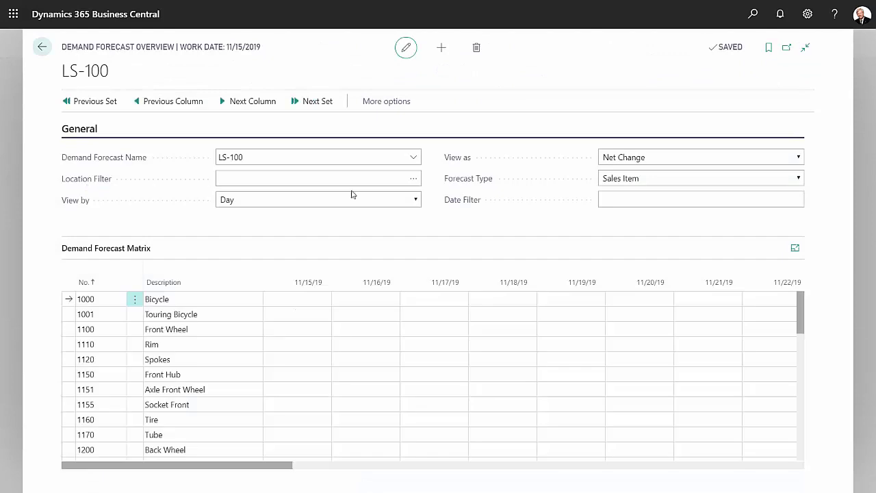
{"action": "left_click", "coordinate": [416, 199]}
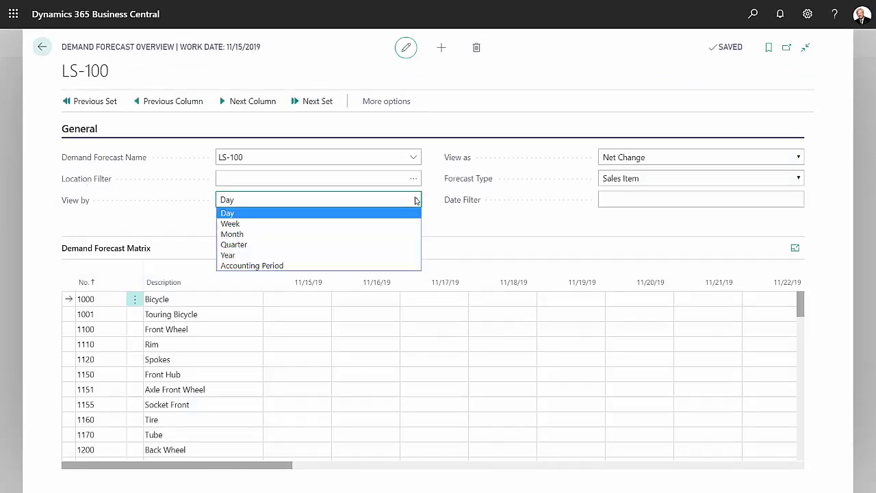
{"action": "left_click", "coordinate": [362, 235]}
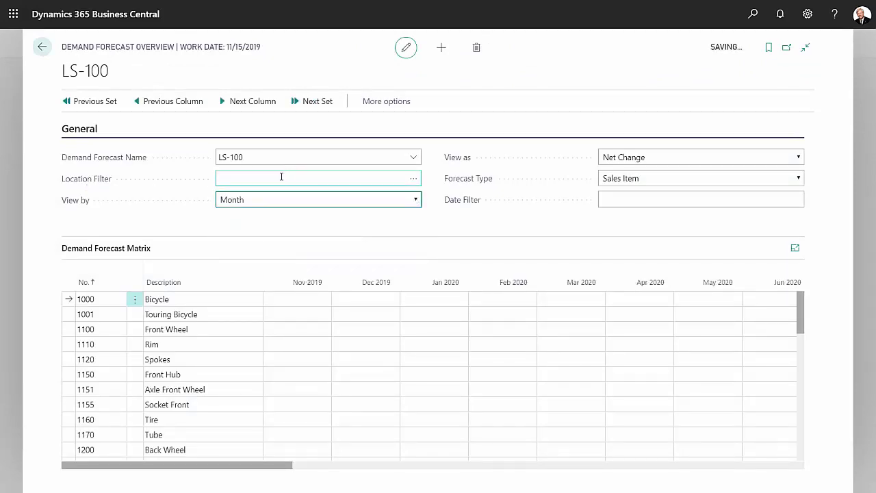
{"action": "left_click", "coordinate": [282, 174]}
{"action": "type", "text": "main"}
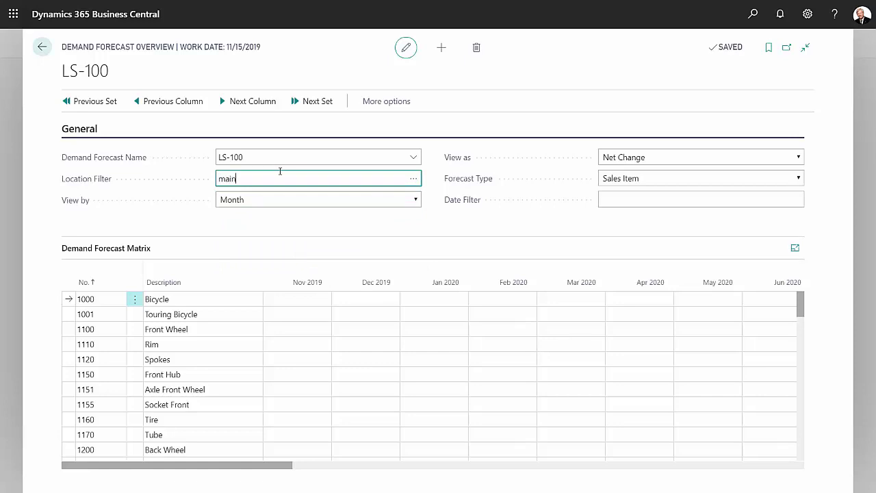
{"action": "key", "text": "Tab"}
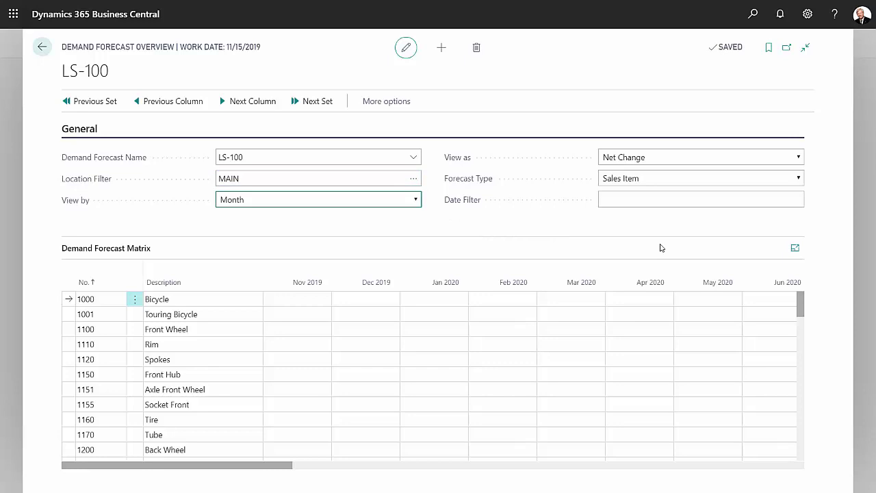
Step: Expand the forecast matrix, filter it to LS-100, and check the 60-unit monthly quantities
{"action": "left_click", "coordinate": [795, 249]}
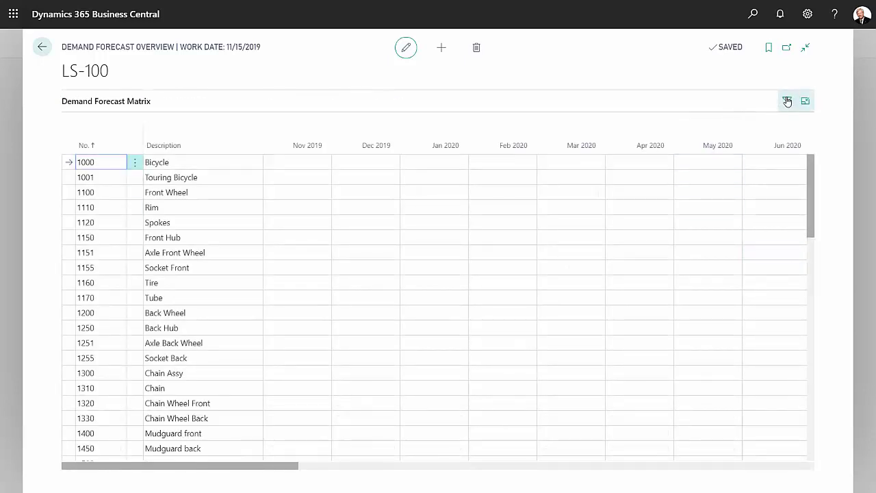
{"action": "left_click", "coordinate": [787, 101]}
{"action": "left_click", "coordinate": [453, 163]}
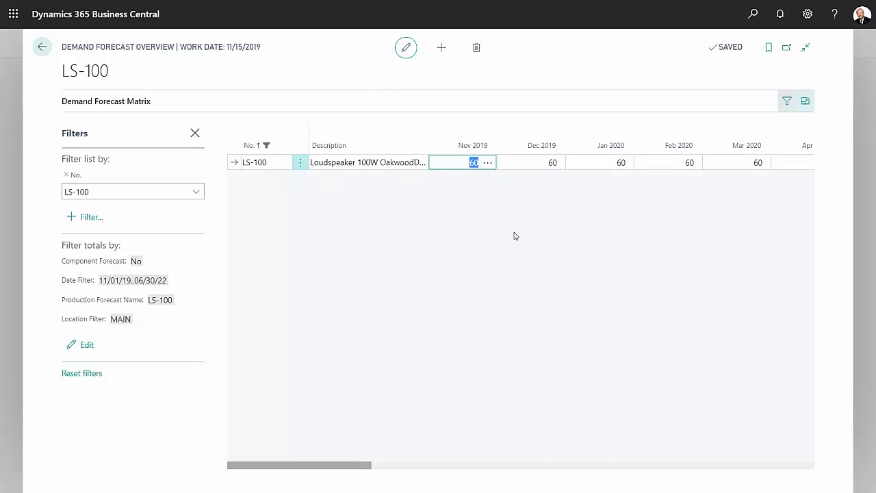
{"action": "key", "text": "Tab"}
{"action": "key", "text": "Tab"}
{"action": "key", "text": "Tab"}
{"action": "key", "text": "Tab"}
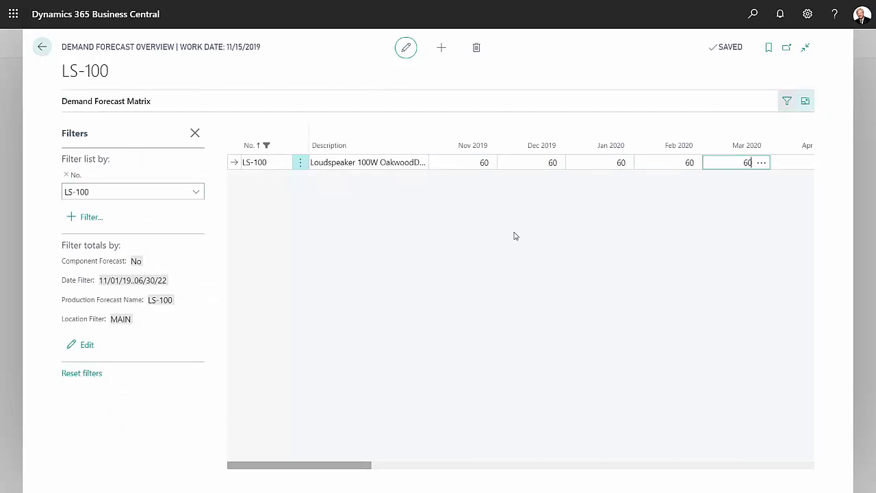
{"action": "key", "text": "Tab"}
{"action": "key", "text": "Tab"}
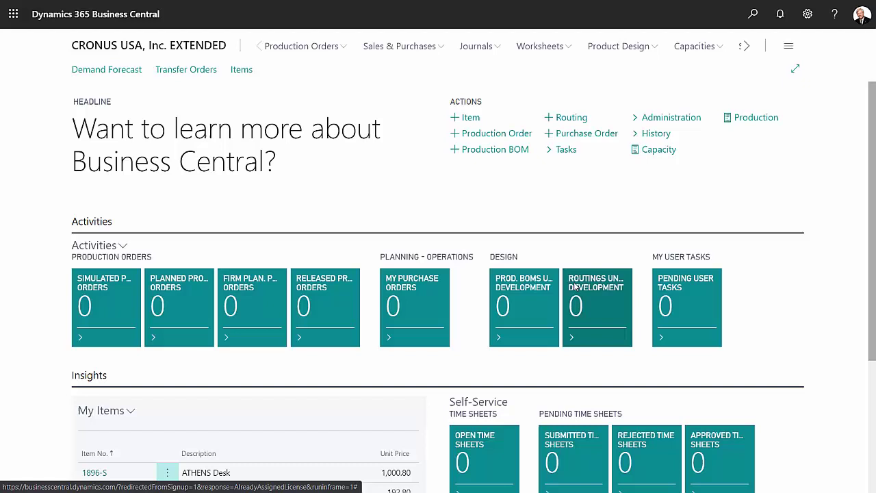
Step: Set up a regenerative MPS plan for 10/1/2019–2/29/2020 using the LS-100 forecast
{"action": "mouse_move", "coordinate": [551, 52]}
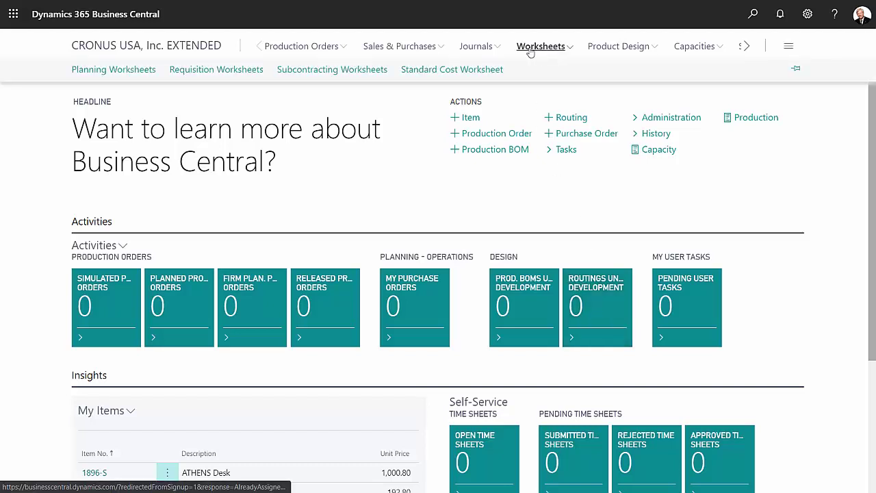
{"action": "left_click", "coordinate": [125, 70]}
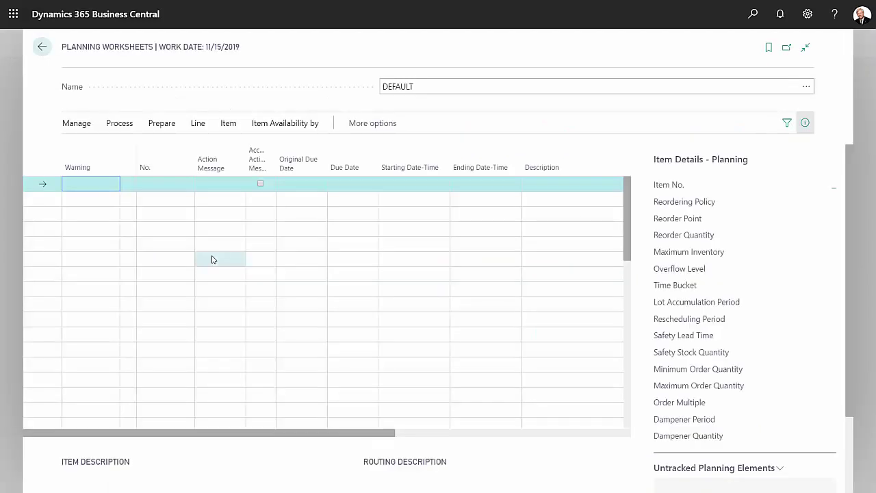
{"action": "left_click", "coordinate": [162, 124]}
{"action": "left_click", "coordinate": [137, 146]}
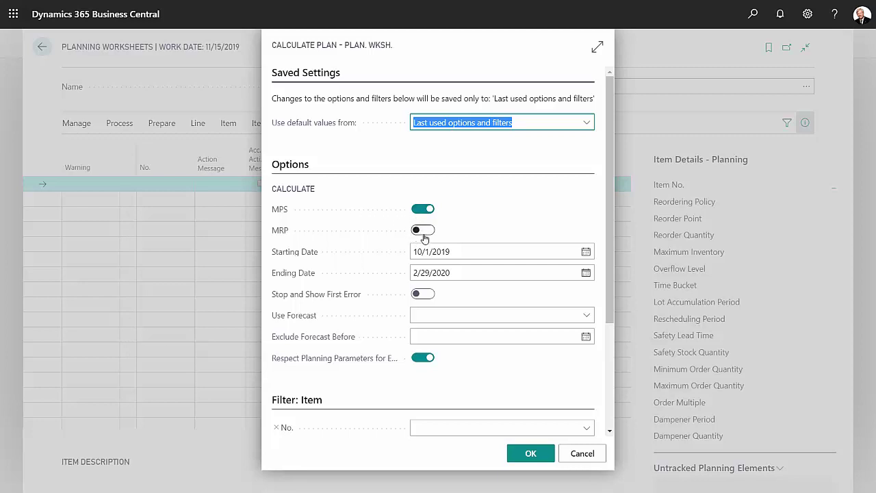
{"action": "left_click", "coordinate": [584, 319]}
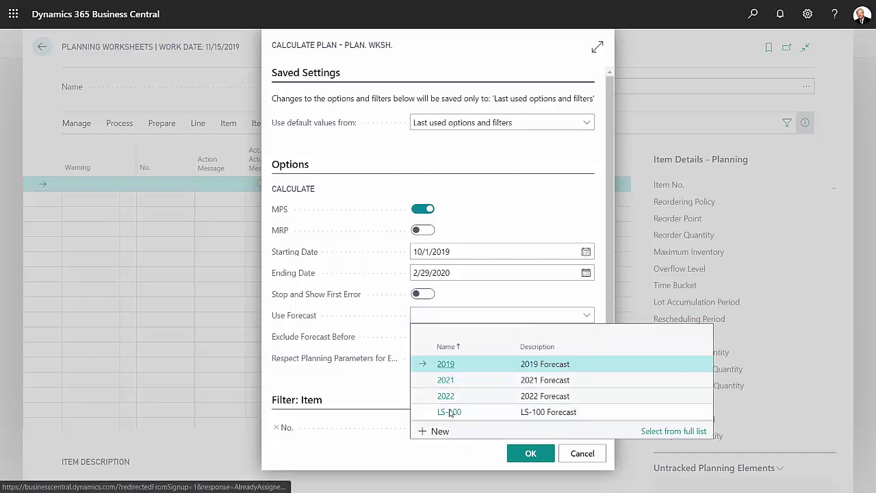
{"action": "left_click", "coordinate": [449, 413]}
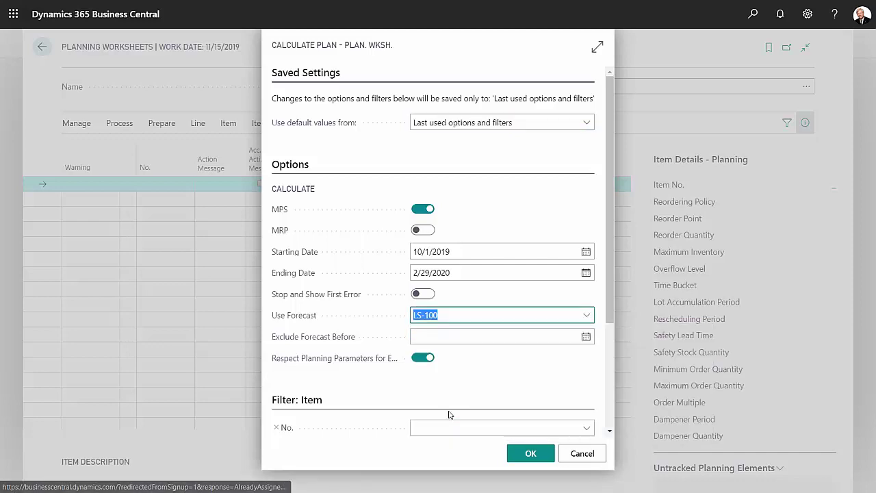
Step: Run the plan calculation and review the resulting LS-100 planning line
{"action": "left_click", "coordinate": [529, 453]}
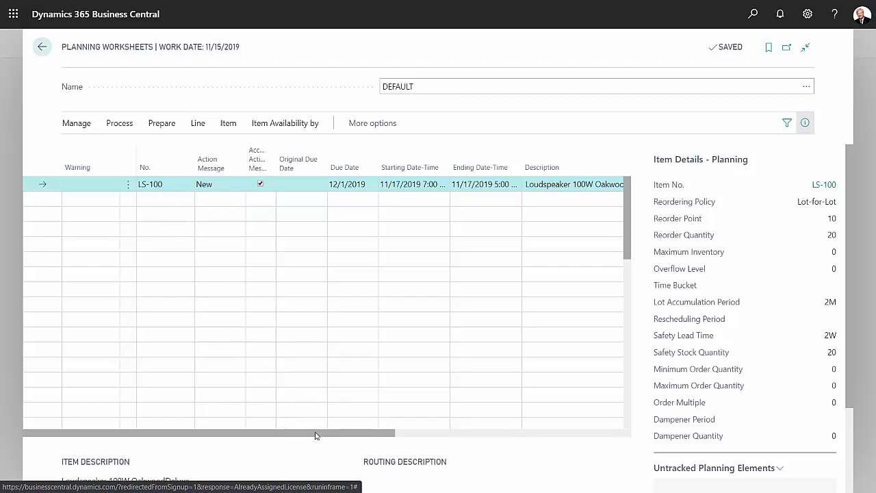
{"action": "left_click_drag", "start_coordinate": [316, 435], "coordinate": [543, 442]}
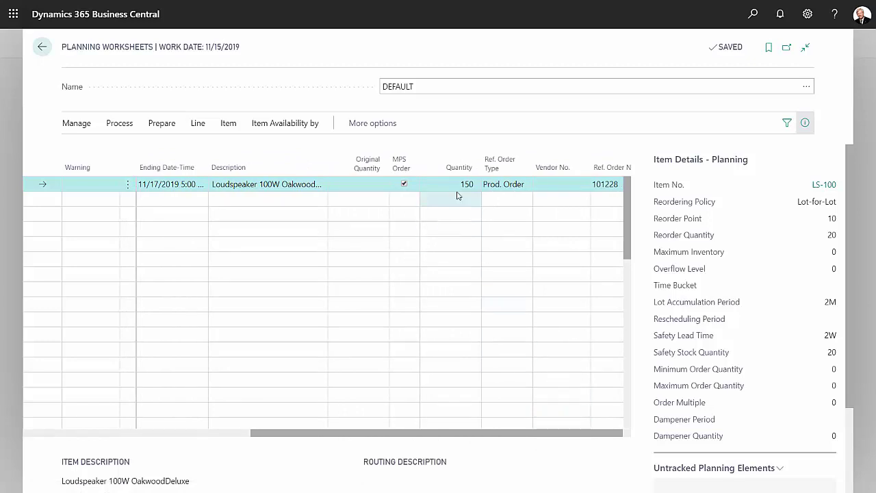
{"action": "left_click", "coordinate": [173, 434]}
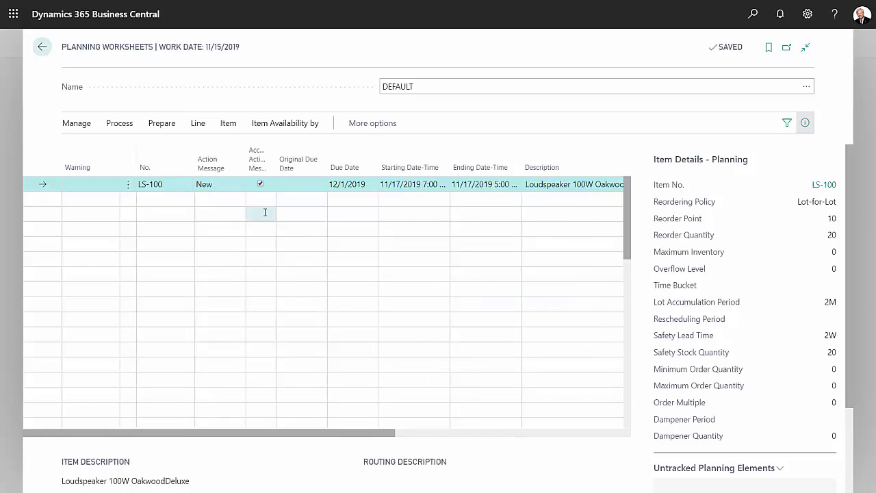
Step: Carry out the LS-100 action message as a firm planned production order
{"action": "left_click", "coordinate": [119, 125]}
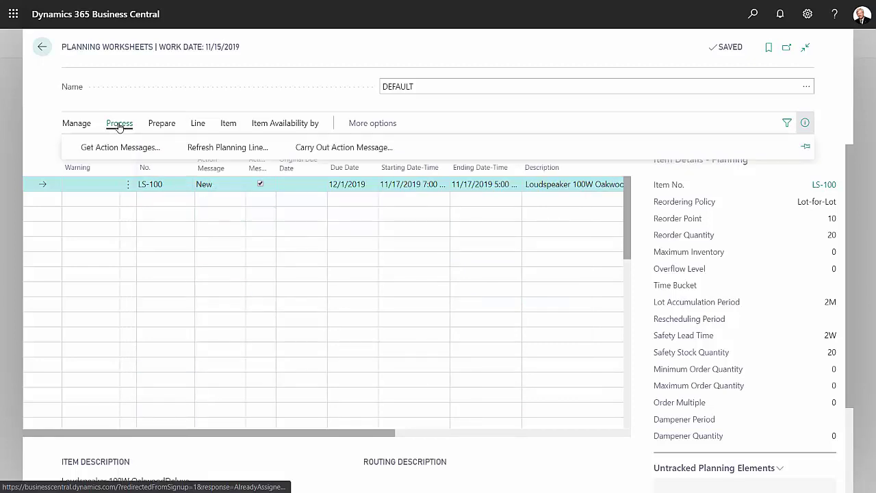
{"action": "left_click", "coordinate": [340, 148]}
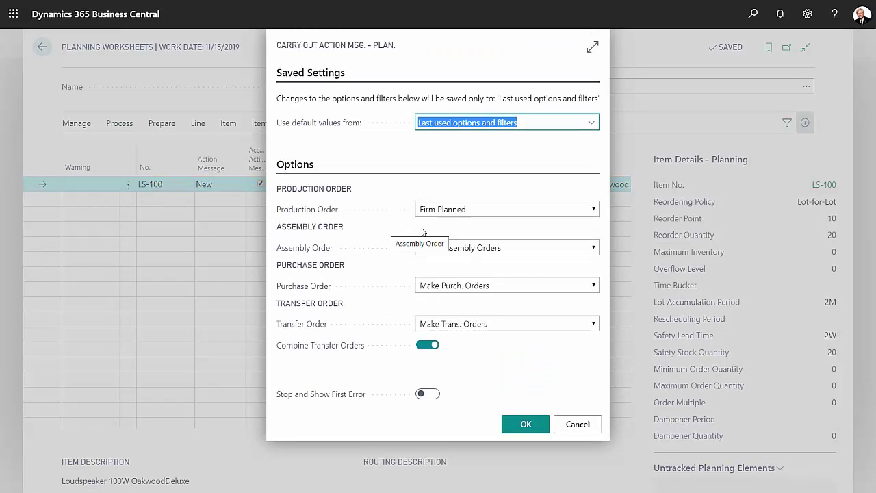
{"action": "left_click", "coordinate": [524, 430]}
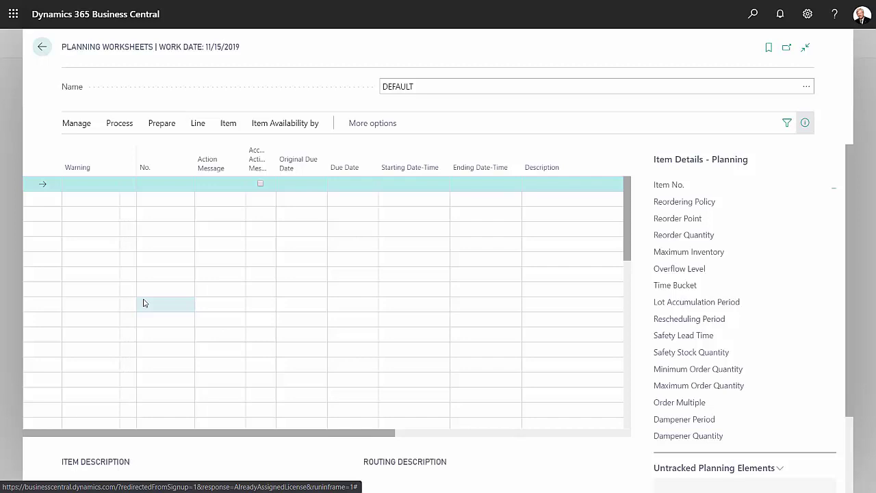
Step: Set up a regenerative plan with MRP on, MPS off, and the LS-100 forecast
{"action": "left_click", "coordinate": [159, 130]}
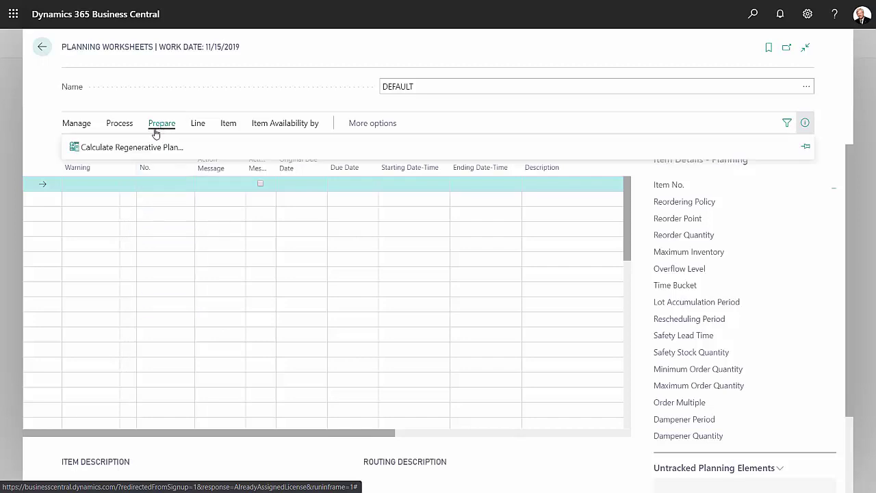
{"action": "left_click", "coordinate": [137, 148]}
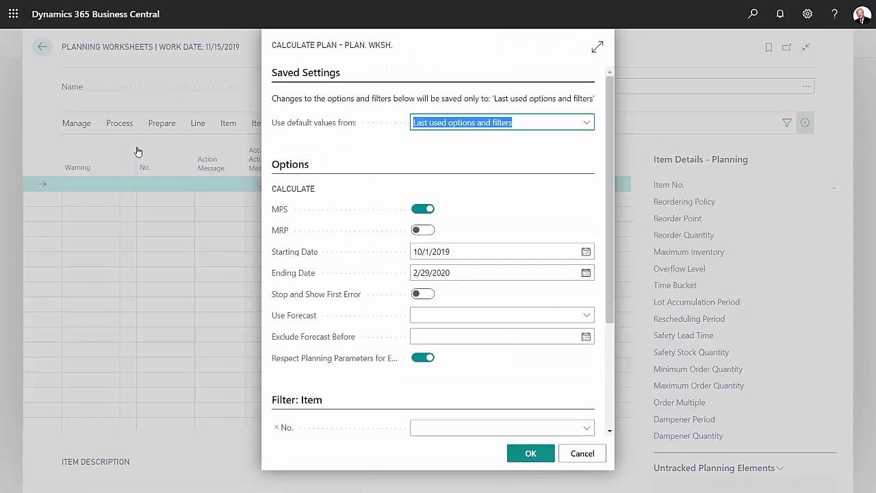
{"action": "left_click", "coordinate": [430, 230]}
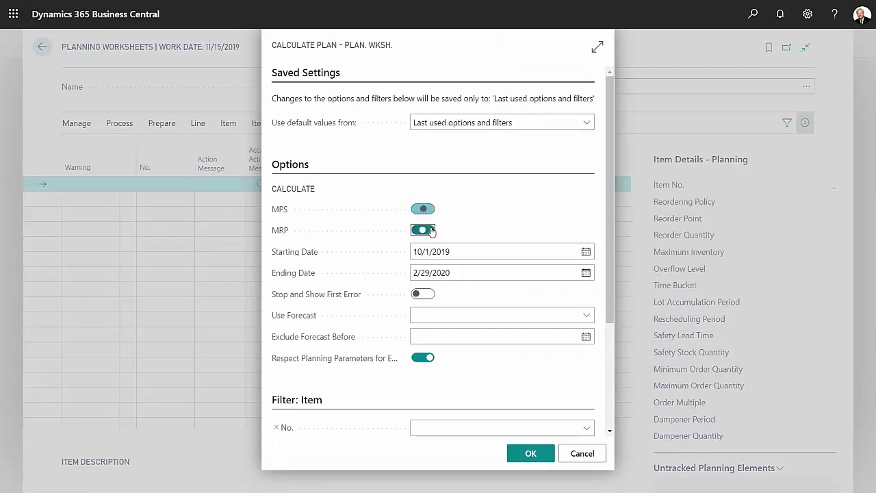
{"action": "left_click", "coordinate": [585, 315]}
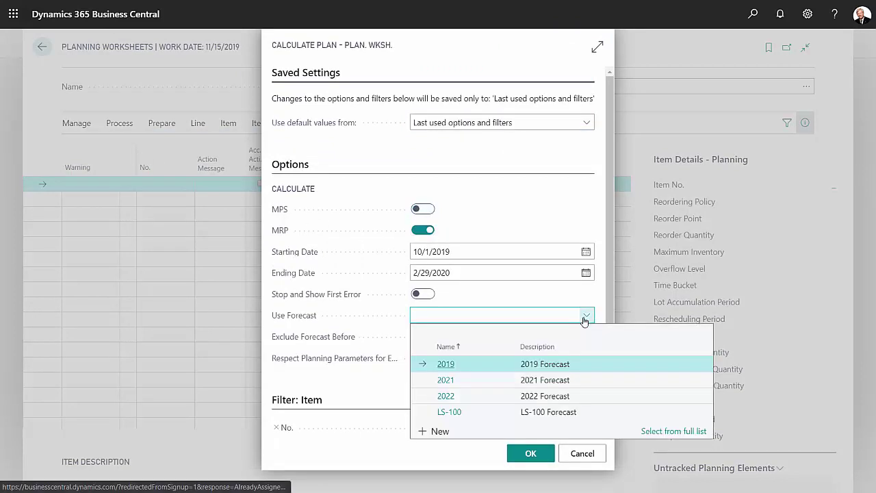
{"action": "left_click", "coordinate": [451, 413]}
Step: Run the MRP calculation and scroll across the new component planning lines
{"action": "left_click", "coordinate": [531, 453]}
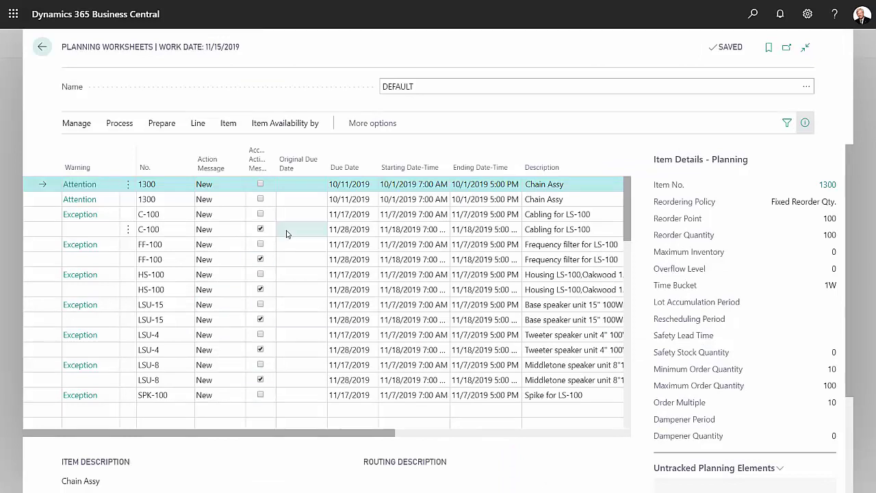
{"action": "left_click_drag", "start_coordinate": [313, 431], "coordinate": [544, 433]}
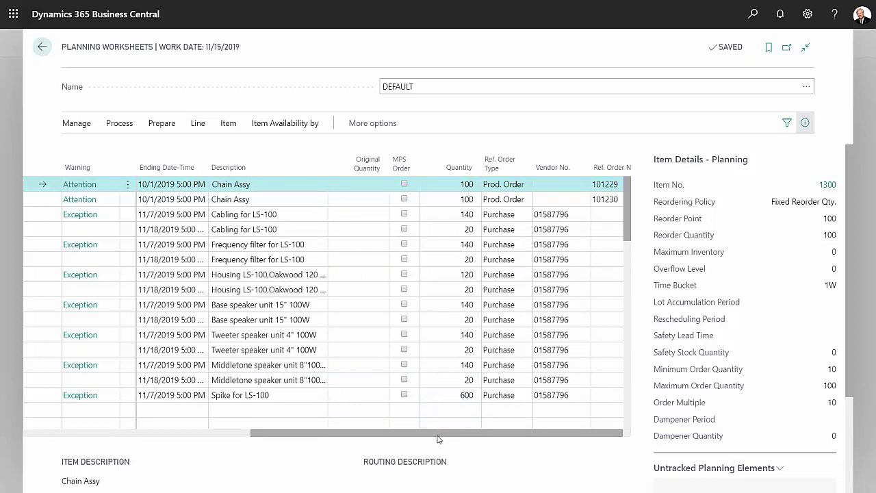
{"action": "left_click_drag", "start_coordinate": [431, 436], "coordinate": [211, 427]}
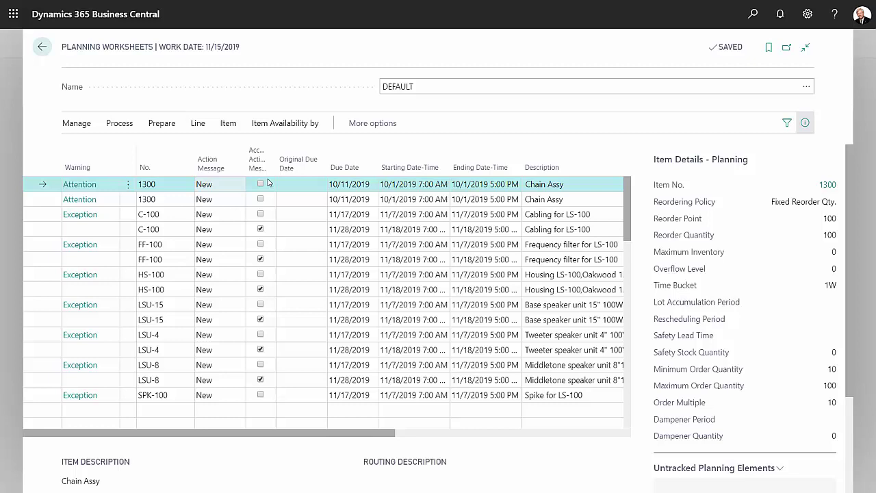
Step: Accept action messages for the C-100, FF-100, HS-100, LSU-15, LSU-4, LSU-8 and SPK-100 lines
{"action": "left_click", "coordinate": [260, 215]}
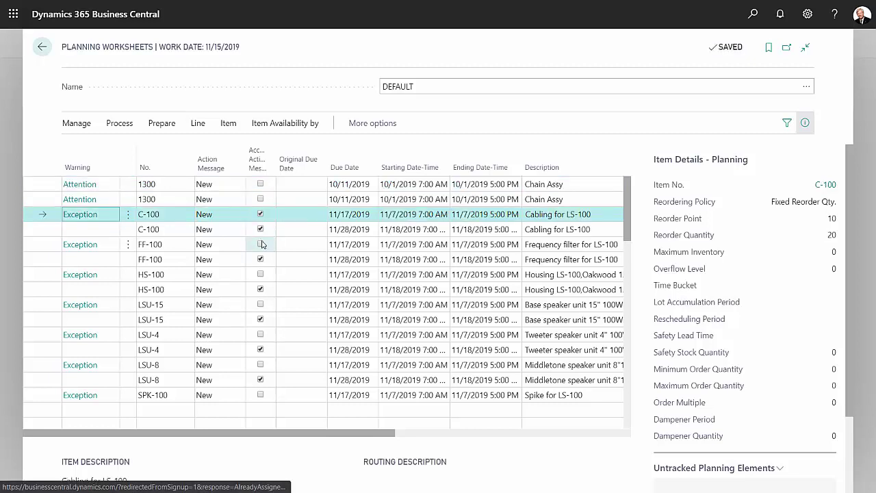
{"action": "left_click", "coordinate": [260, 245]}
{"action": "left_click", "coordinate": [260, 274]}
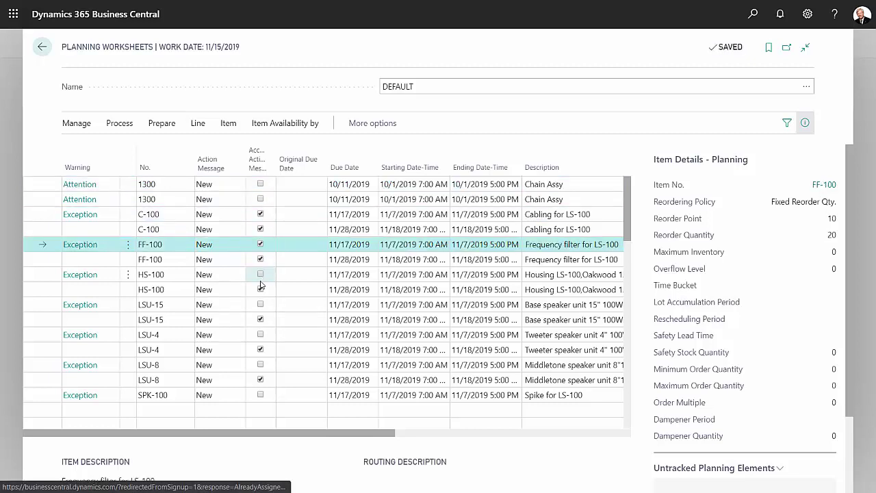
{"action": "left_click", "coordinate": [260, 305]}
{"action": "left_click", "coordinate": [260, 334]}
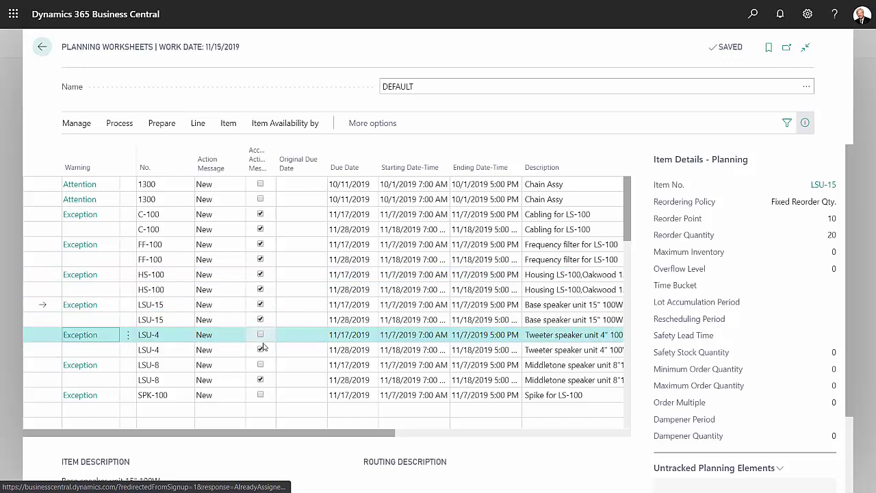
{"action": "left_click", "coordinate": [260, 364]}
{"action": "left_click", "coordinate": [260, 394]}
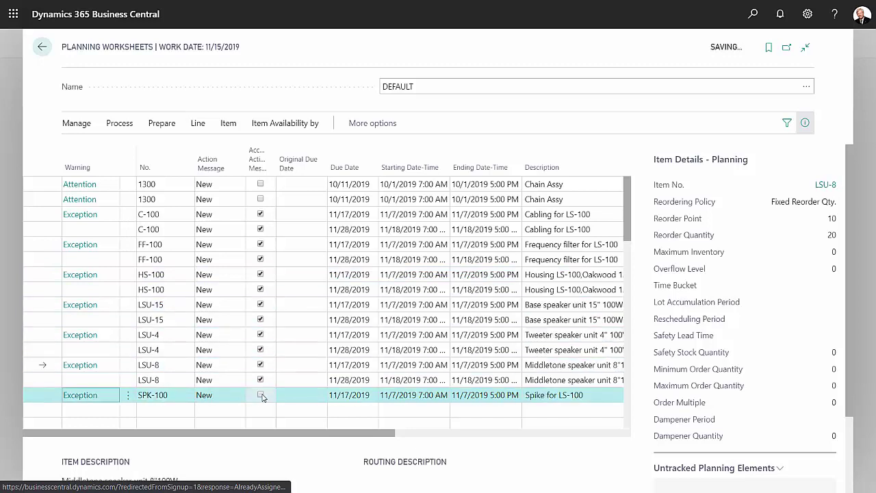
{"action": "left_click", "coordinate": [119, 124]}
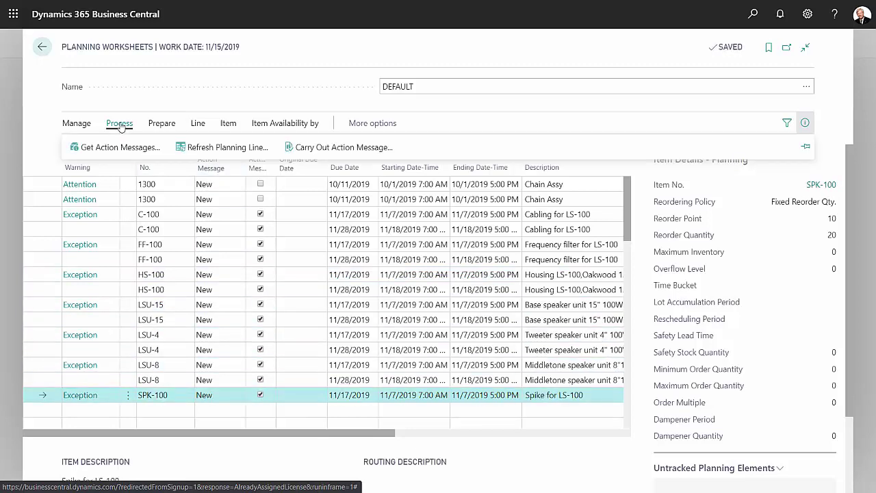
Step: Carry out the accepted action messages, keeping Make Purch. Orders
{"action": "left_click", "coordinate": [333, 148]}
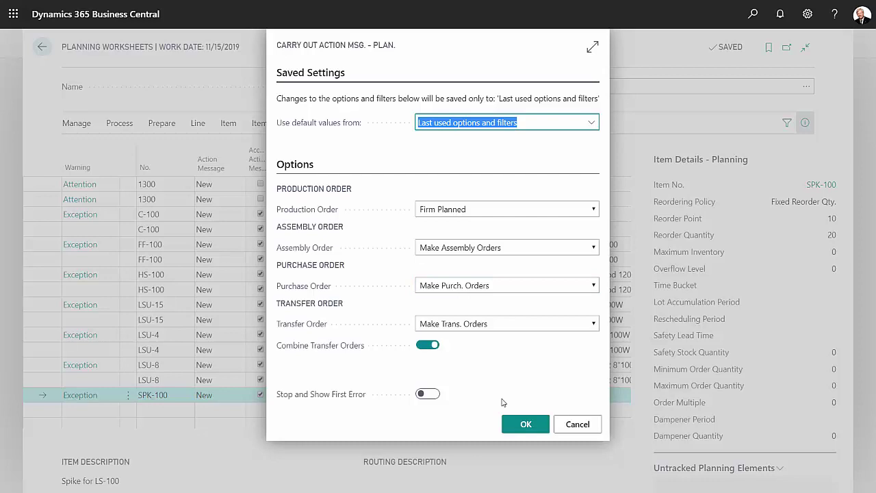
{"action": "left_click", "coordinate": [524, 424]}
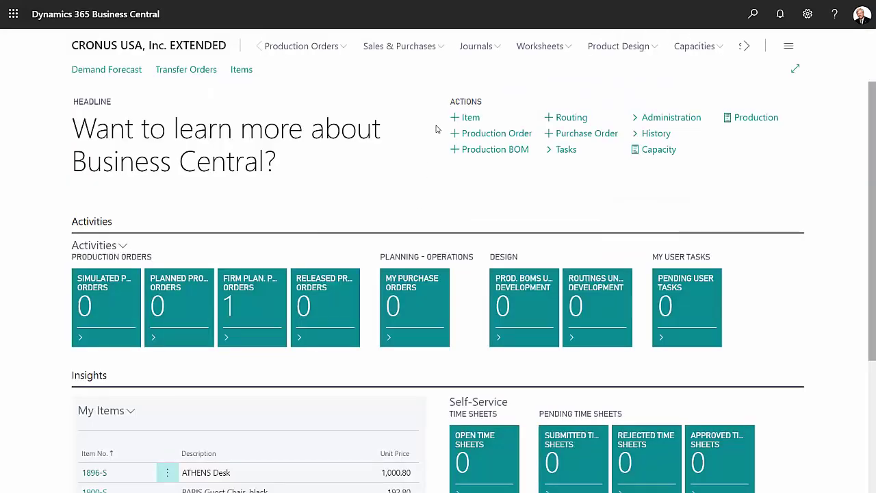
Step: Open purchase order 106061 from Custom Metals Incorporated
{"action": "left_click", "coordinate": [438, 51]}
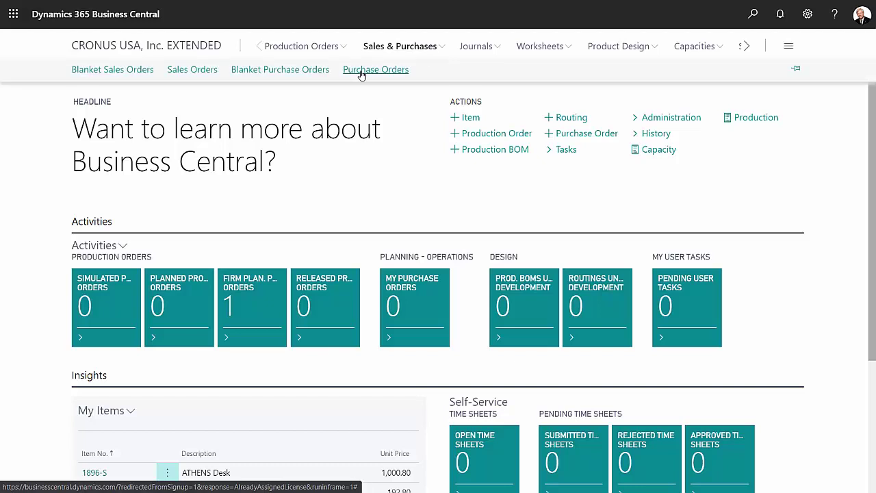
{"action": "left_click", "coordinate": [361, 71]}
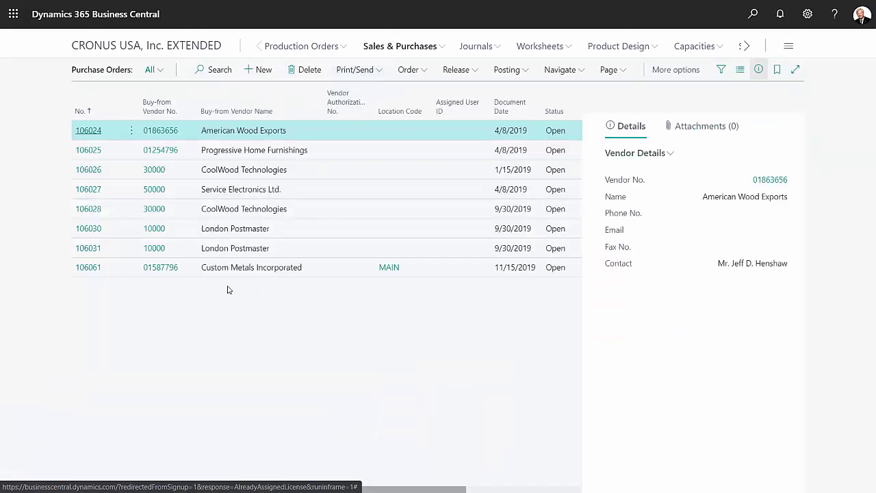
{"action": "left_click", "coordinate": [88, 267]}
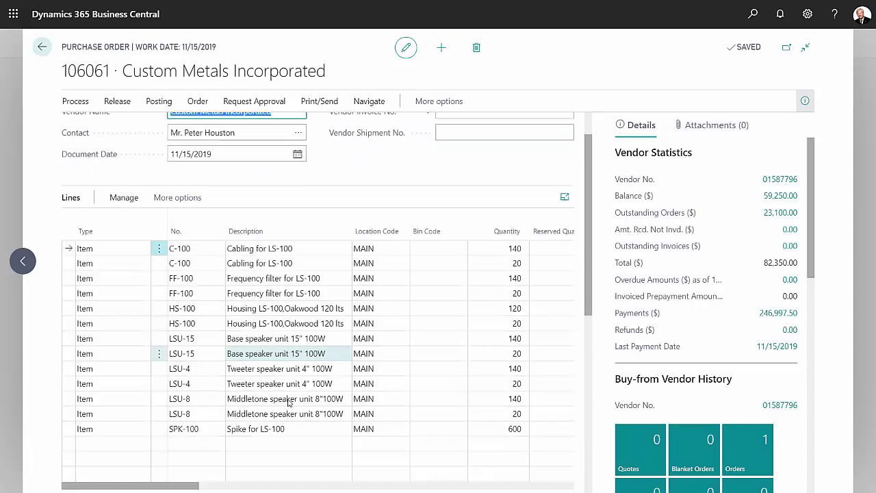
Step: Enter the vendor invoice number and post the order as Receive and Invoice
{"action": "left_click", "coordinate": [459, 158]}
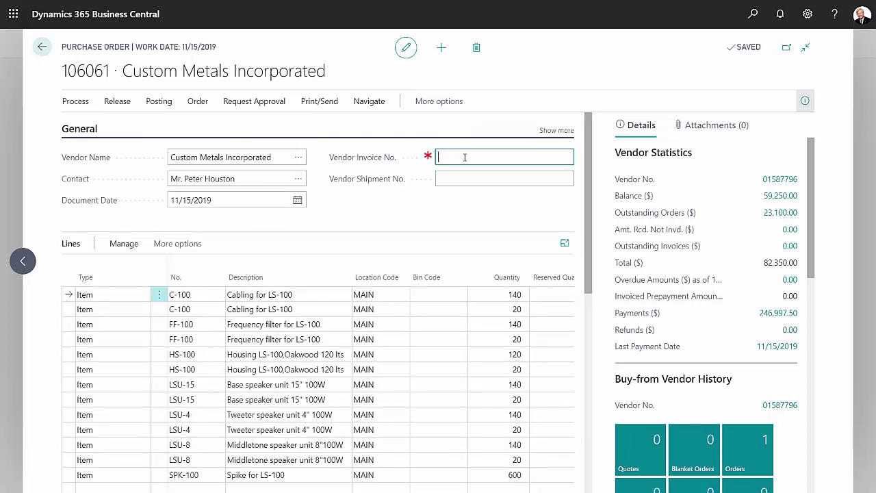
{"action": "type", "text": "987789789"}
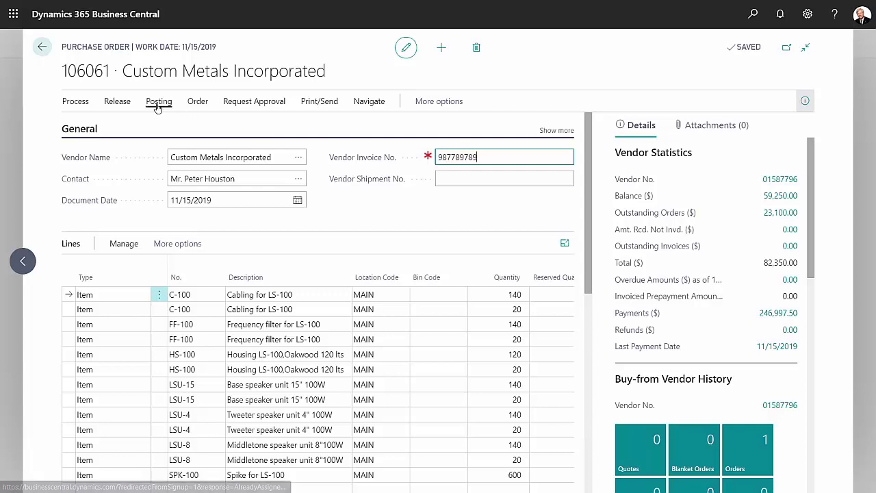
{"action": "left_click", "coordinate": [158, 102]}
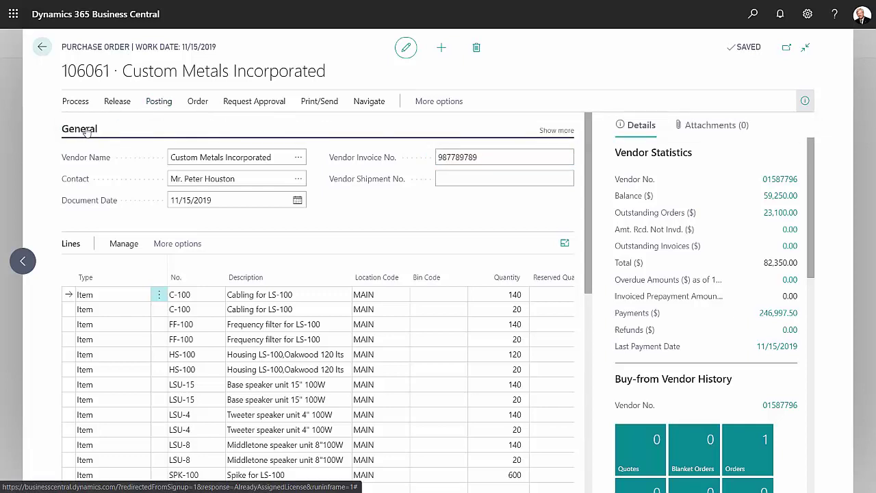
{"action": "key", "text": "F9"}
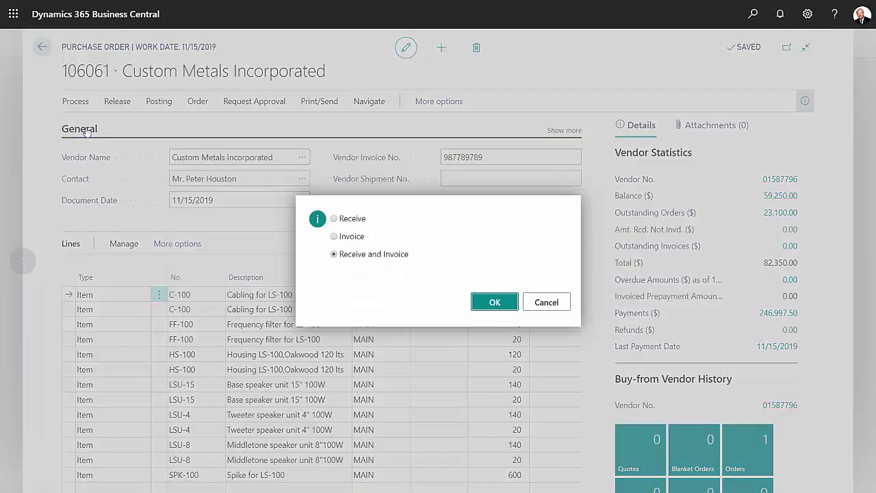
{"action": "left_click", "coordinate": [497, 302]}
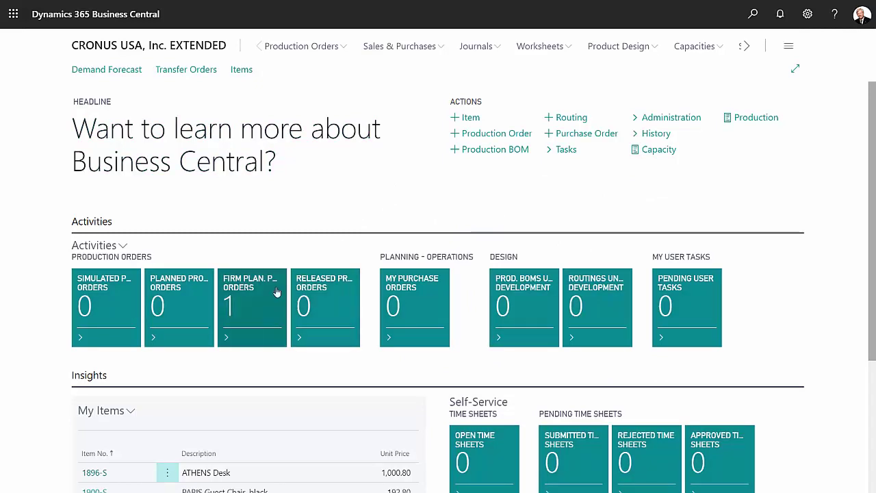
Step: Change the status of firm planned production order 101068 to Released
{"action": "left_click", "coordinate": [240, 295]}
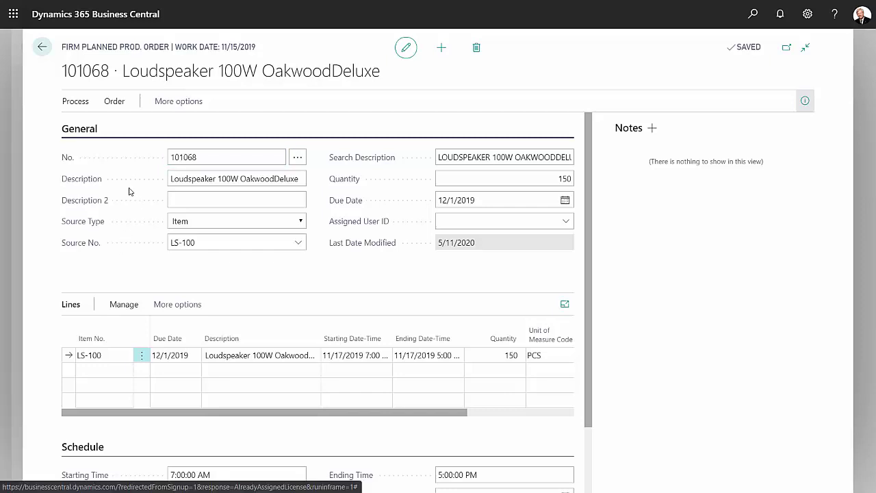
{"action": "left_click", "coordinate": [76, 103]}
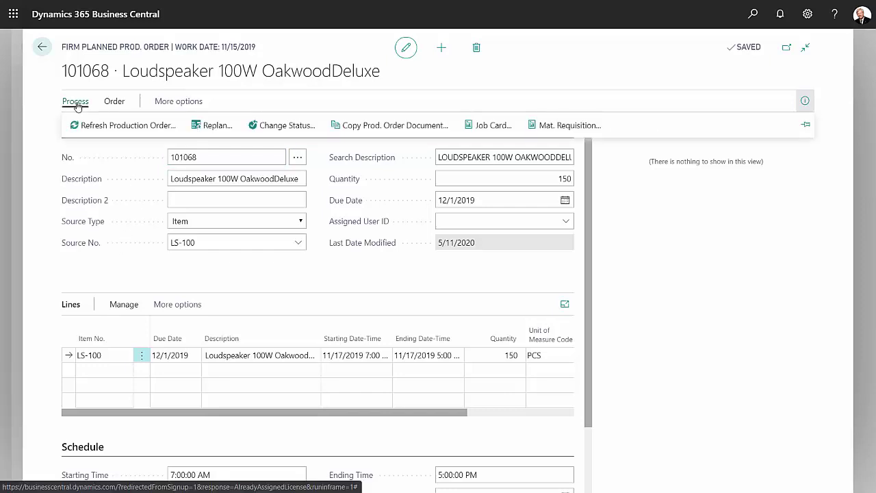
{"action": "left_click", "coordinate": [264, 126]}
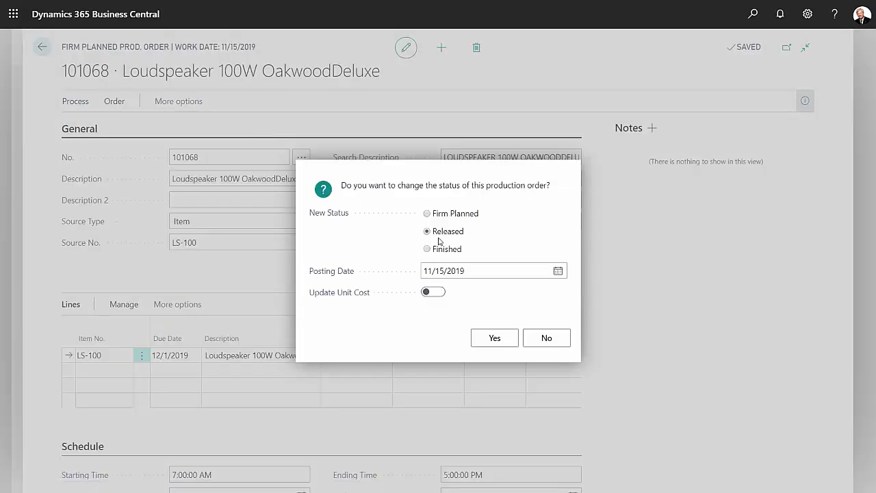
{"action": "left_click", "coordinate": [493, 340]}
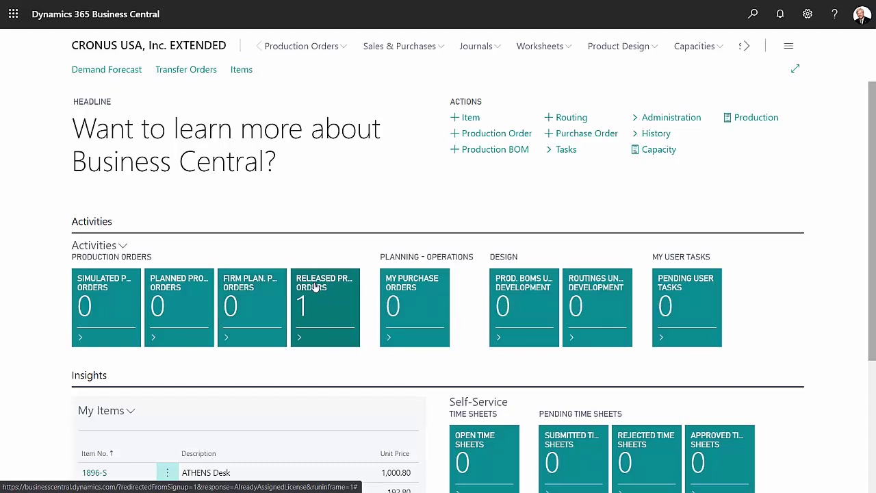
Step: Open released order 101030, check its 150 PCS LS-100 line costing 2,250.00, and show line actions
{"action": "left_click", "coordinate": [315, 287]}
{"action": "left_click", "coordinate": [69, 129]}
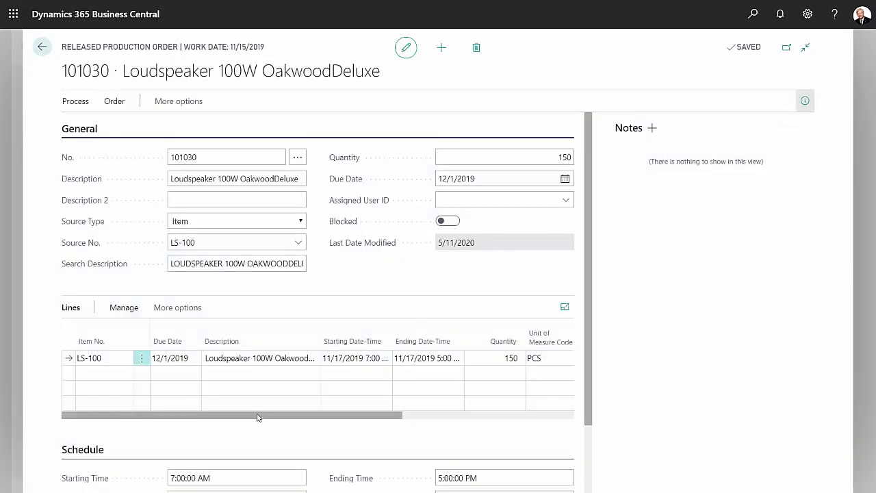
{"action": "scroll", "coordinate": [427, 427], "scroll_direction": "right", "scroll_amount": 5}
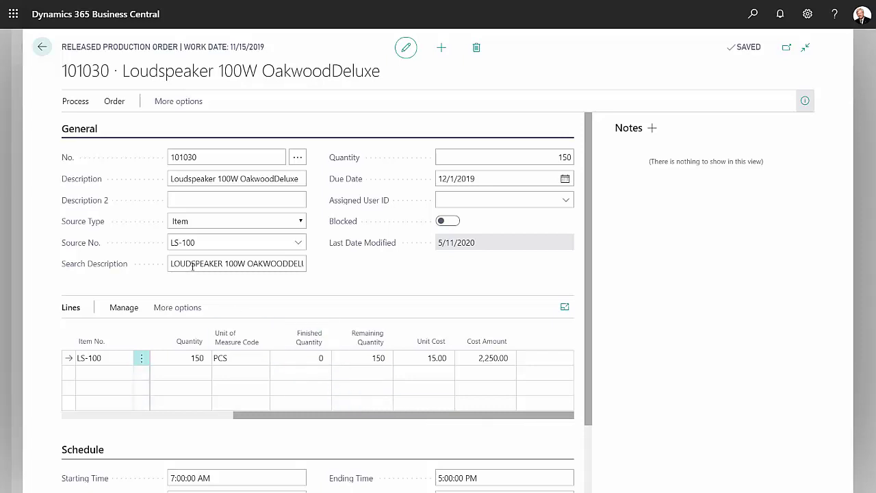
{"action": "scroll", "coordinate": [306, 427], "scroll_direction": "left", "scroll_amount": 5}
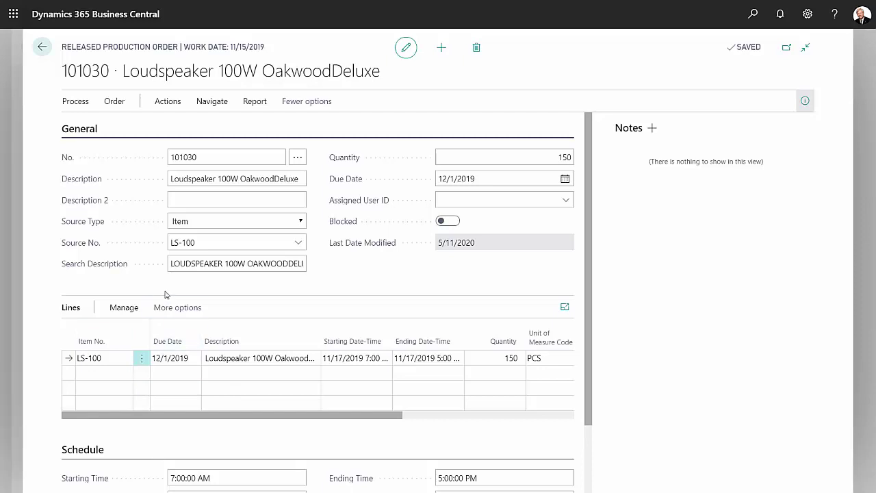
{"action": "left_click", "coordinate": [175, 308]}
{"action": "left_click", "coordinate": [210, 309]}
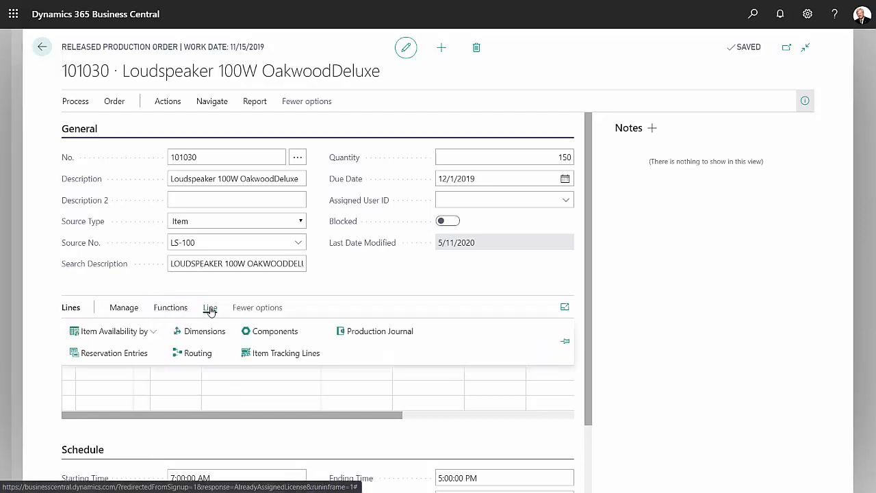
Step: Post the 150-unit LS-100 output line from order 101030's production journal
{"action": "left_click", "coordinate": [361, 332]}
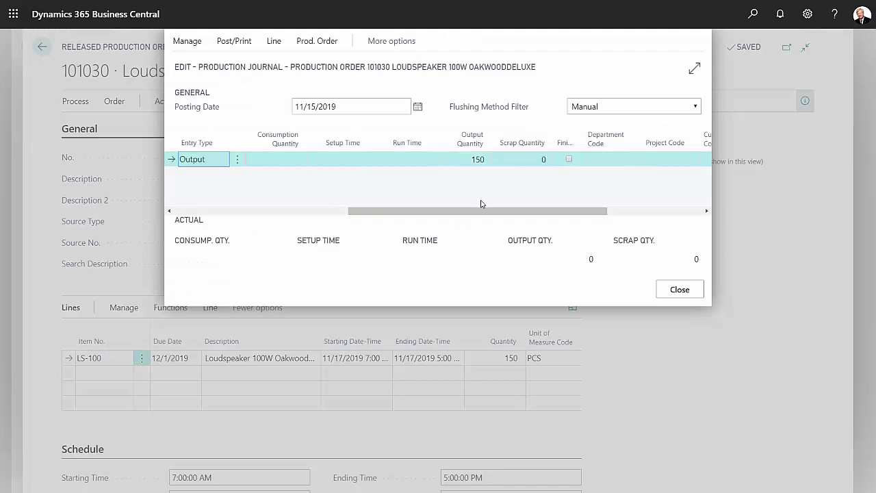
{"action": "left_click_drag", "start_coordinate": [481, 210], "coordinate": [399, 223]}
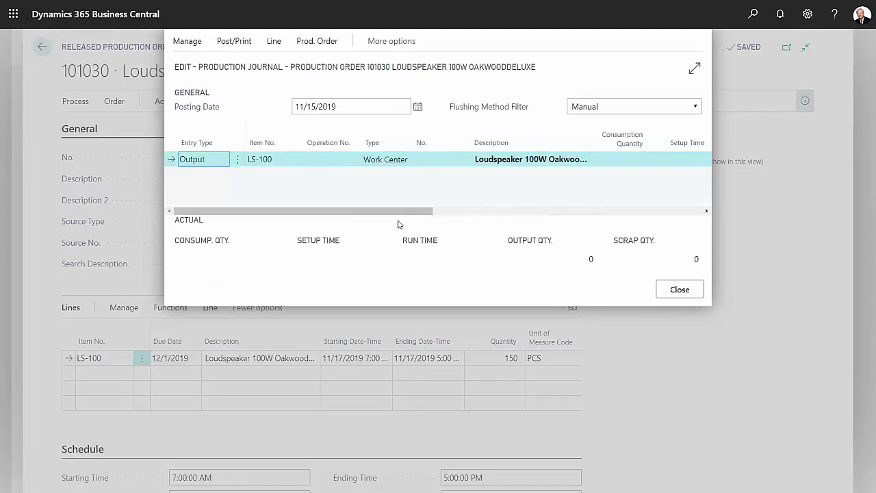
{"action": "left_click", "coordinate": [224, 44]}
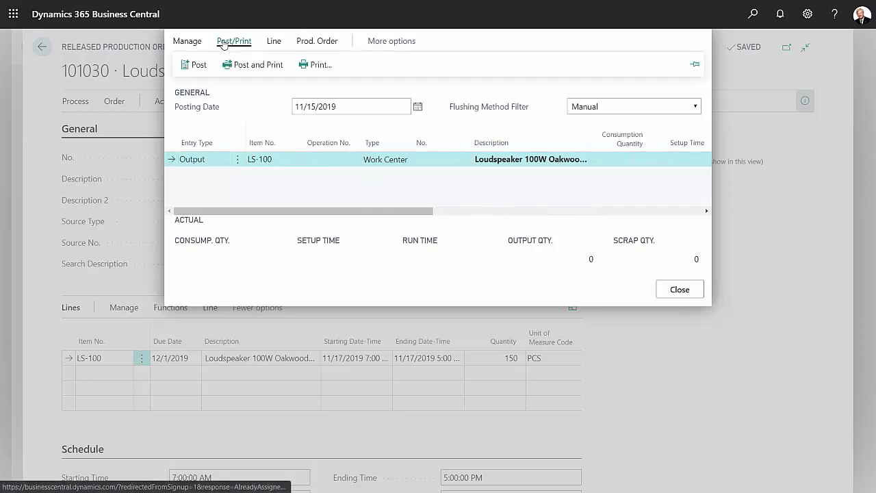
{"action": "left_click", "coordinate": [191, 65]}
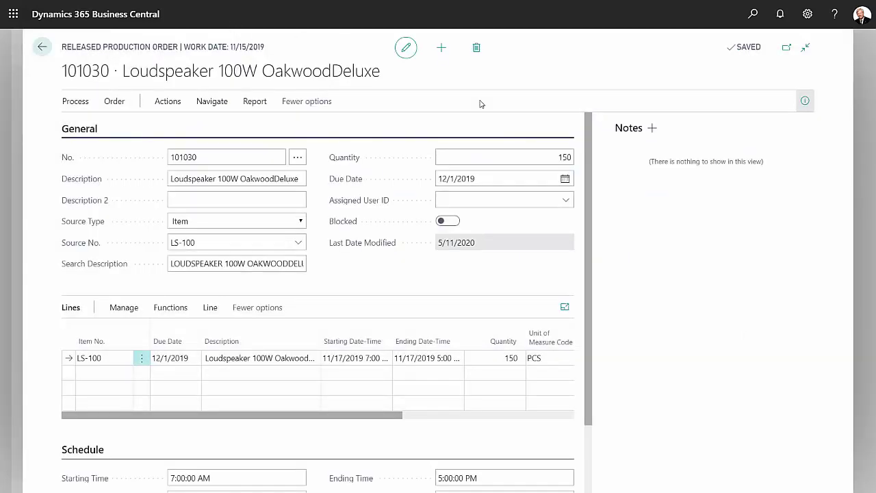
Step: Change order 101030's status to Finished, confirm, then return to the home page
{"action": "left_click", "coordinate": [74, 102]}
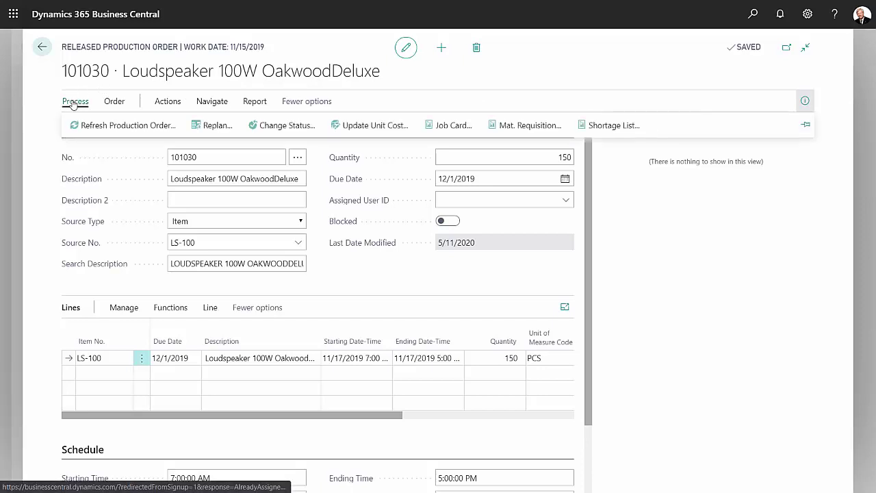
{"action": "left_click", "coordinate": [259, 128]}
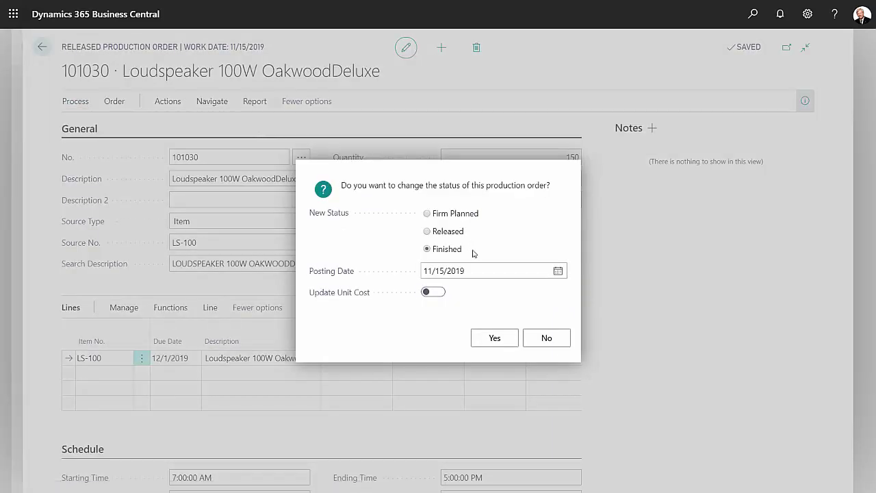
{"action": "left_click", "coordinate": [495, 339]}
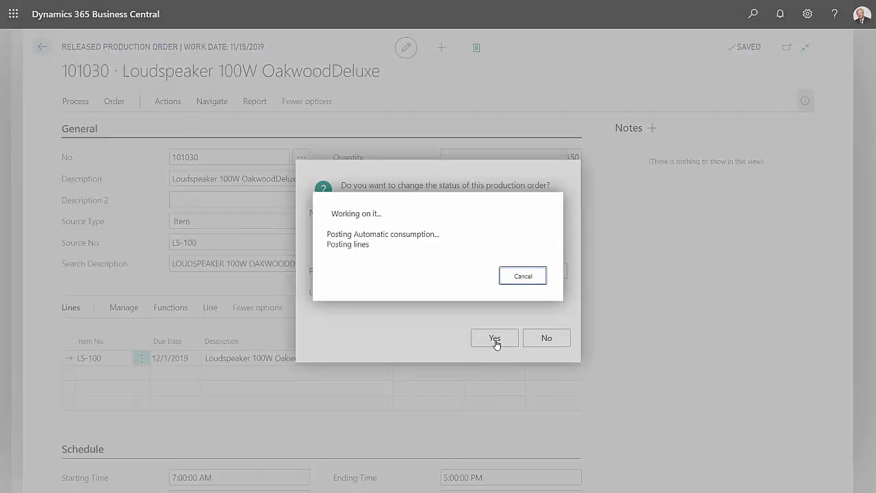
{"action": "left_click", "coordinate": [41, 48]}
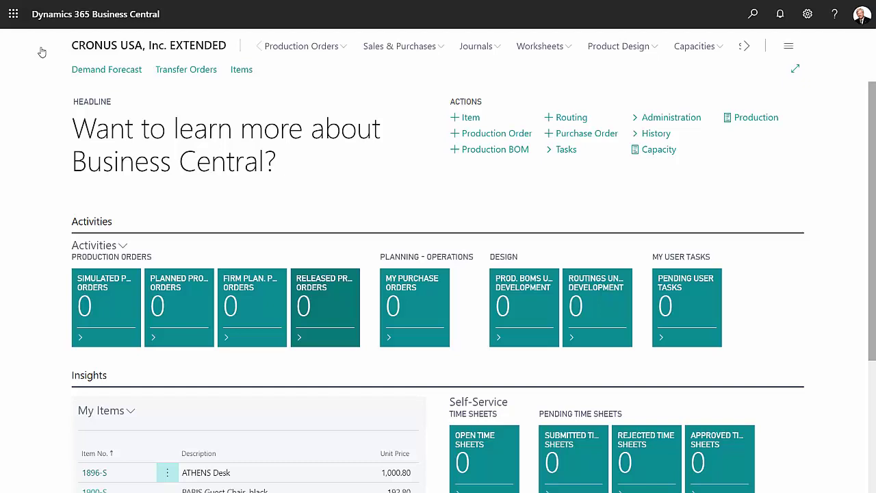
Step: Open finished order 101030 and view its statistics: 22,500.00 actual cost, zero variance
{"action": "left_click", "coordinate": [339, 48]}
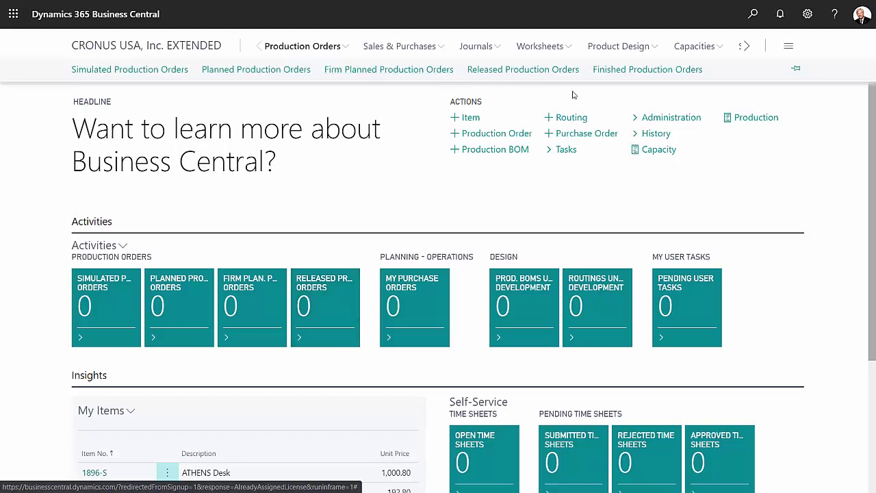
{"action": "left_click", "coordinate": [624, 70]}
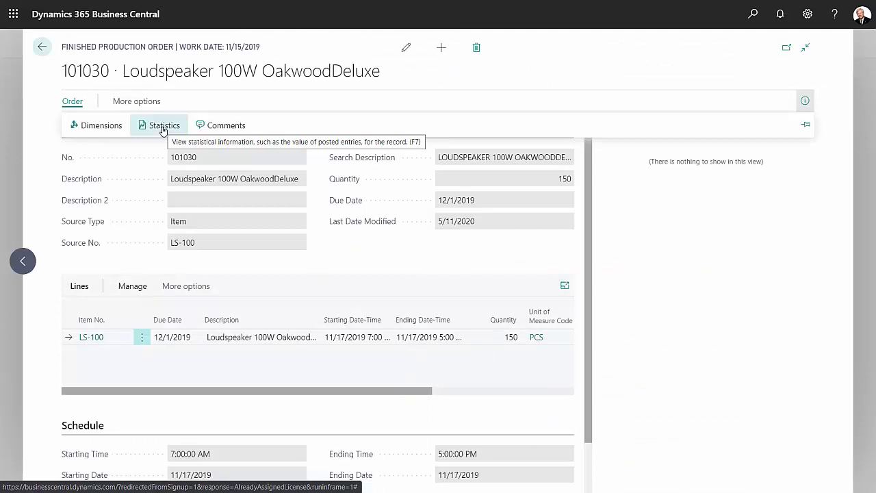
{"action": "left_click", "coordinate": [163, 128]}
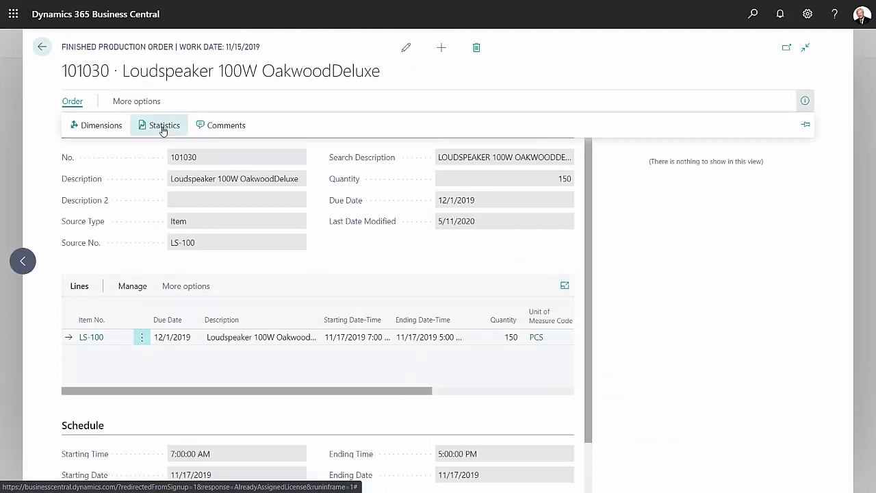